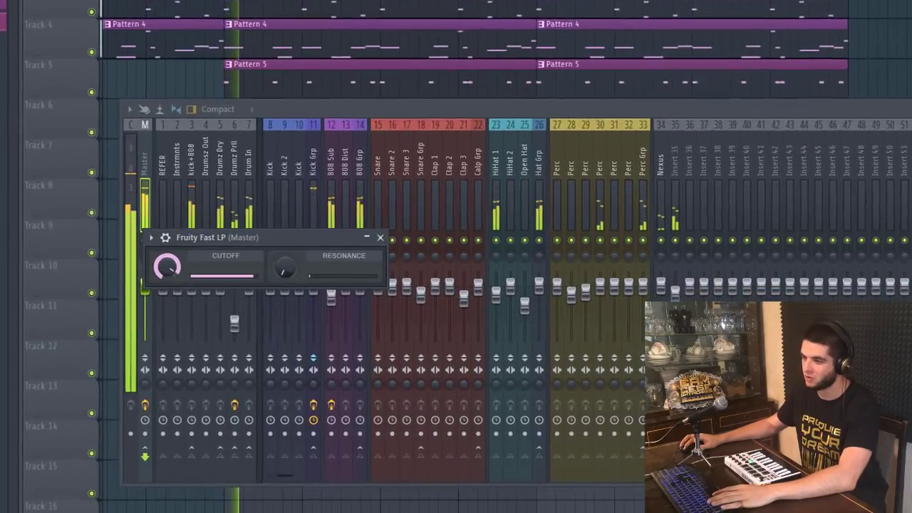
Step: Lower the master Fruity Fast LP cutoff to about half and raise its resonance slightly
{"action": "left_click_drag", "start_coordinate": [177, 304], "coordinate": [177, 345]}
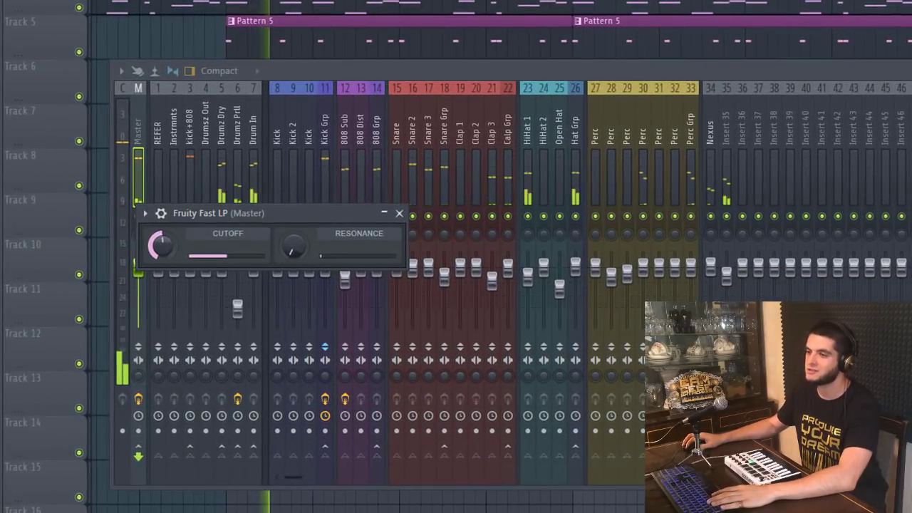
{"action": "left_click_drag", "start_coordinate": [162, 247], "coordinate": [162, 250]}
{"action": "left_click_drag", "start_coordinate": [293, 247], "coordinate": [294, 237]}
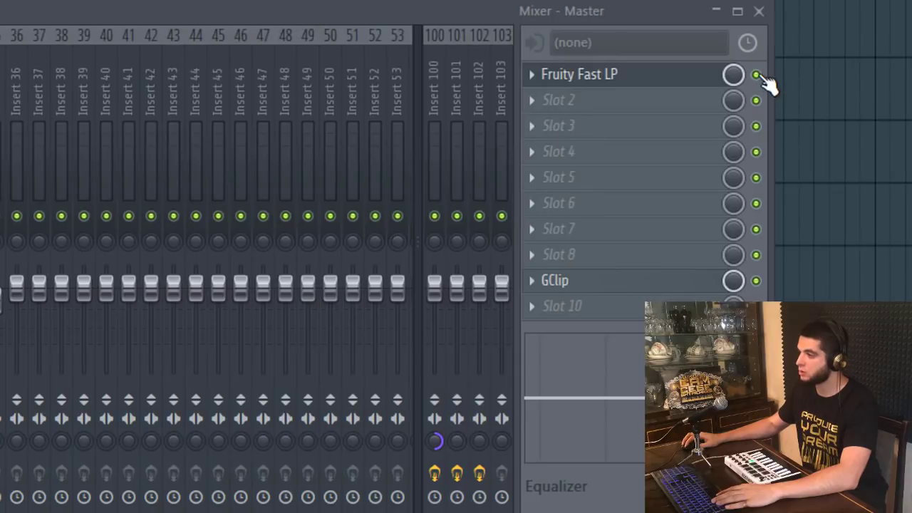
Step: Create an automation clip for the Fruity Fast LP mix level on the master and move it to Track 6
{"action": "right_click", "coordinate": [741, 72]}
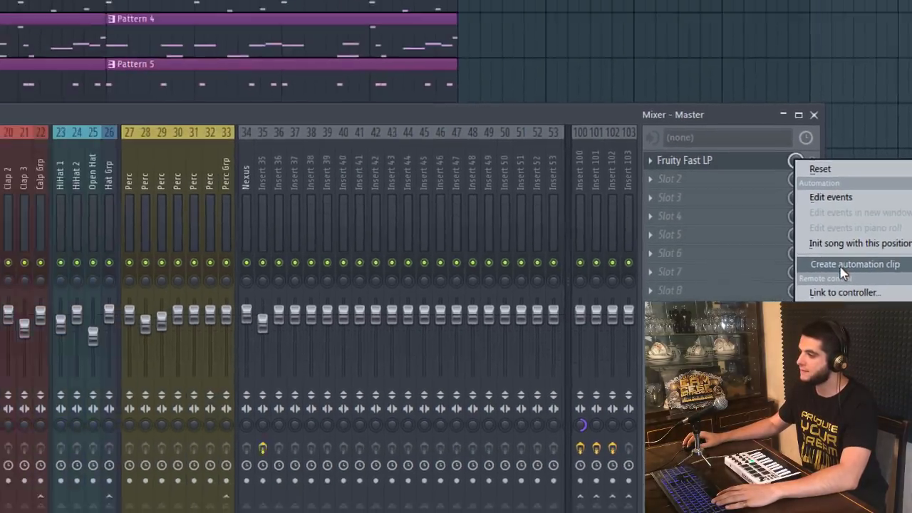
{"action": "left_click", "coordinate": [843, 271]}
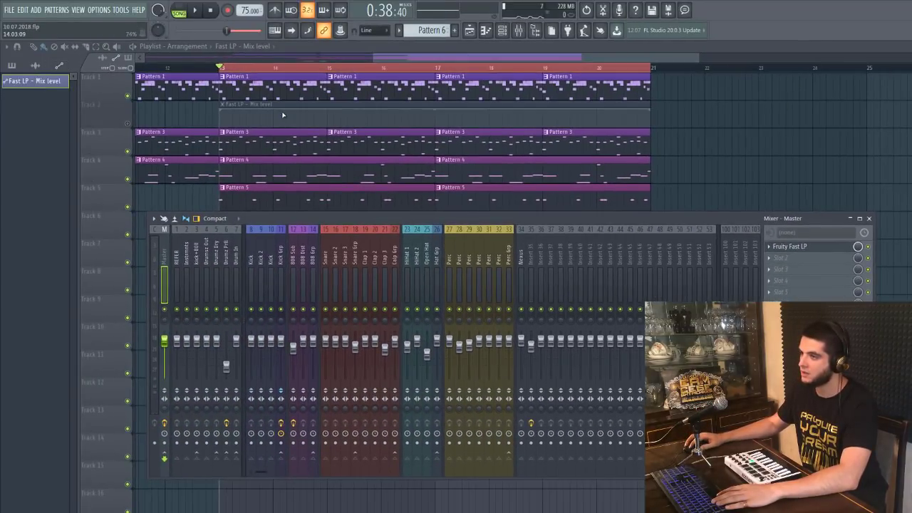
{"action": "key", "text": "F9"}
{"action": "left_click_drag", "start_coordinate": [282, 114], "coordinate": [280, 238]}
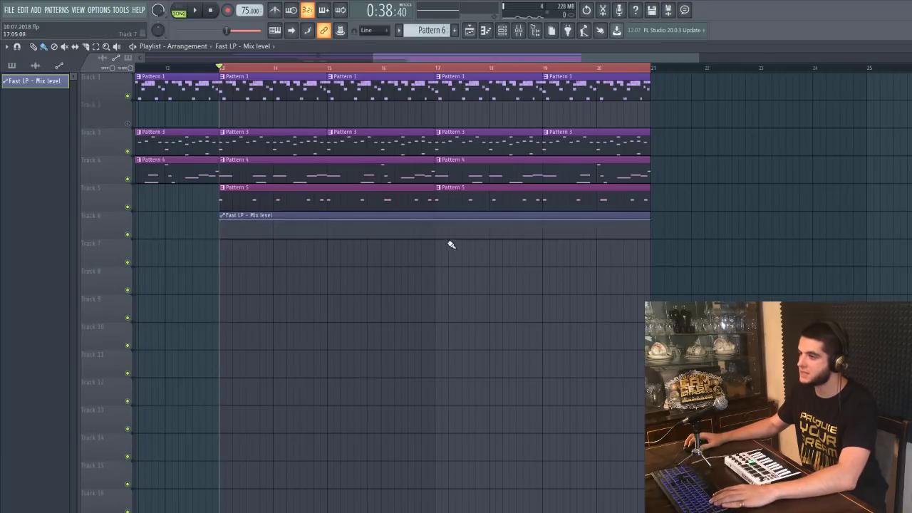
Step: Shape the Fast LP mix level automation to stay at minimum until bar 17 and jump to maximum there, and audition the change
{"action": "left_click_drag", "start_coordinate": [441, 218], "coordinate": [439, 245]}
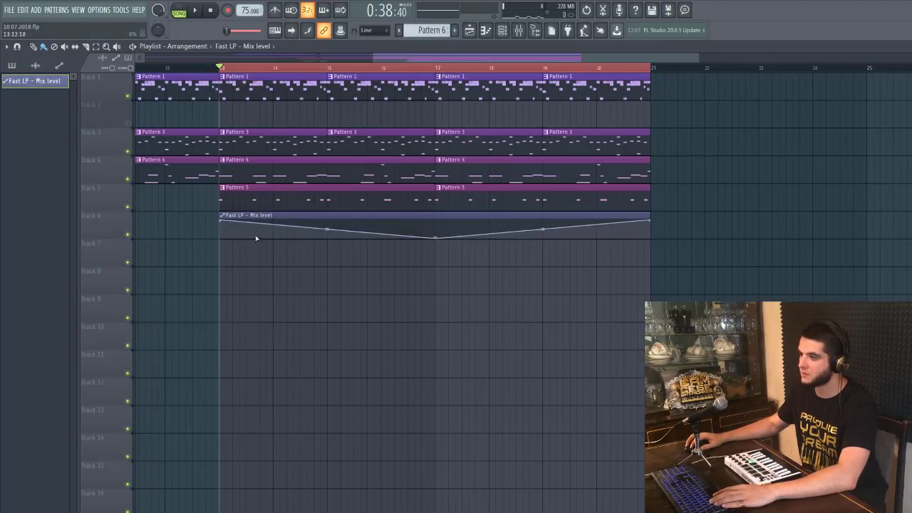
{"action": "left_click_drag", "start_coordinate": [222, 221], "coordinate": [220, 305]}
{"action": "right_click", "coordinate": [436, 237]}
{"action": "left_click_drag", "start_coordinate": [436, 238], "coordinate": [432, 205]}
{"action": "key", "text": "space"}
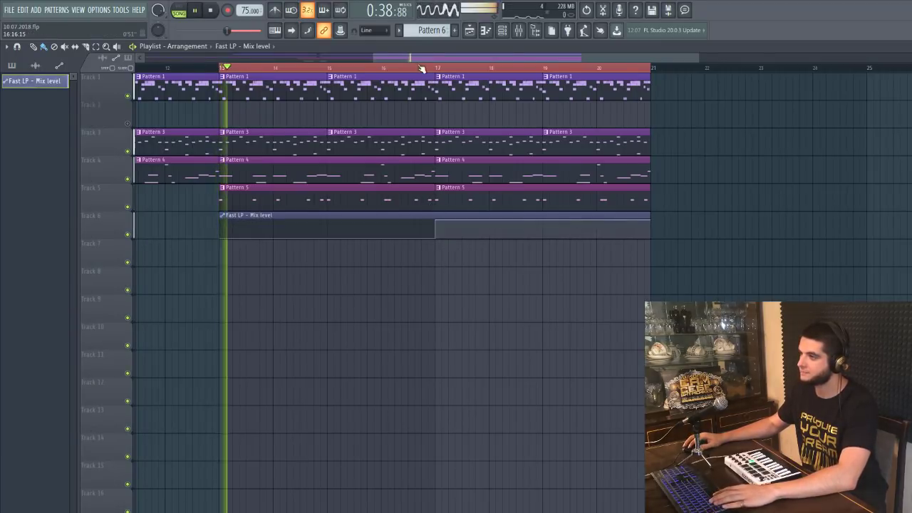
{"action": "left_click", "coordinate": [416, 68]}
{"action": "scroll", "coordinate": [458, 263], "scroll_direction": "up", "scroll_amount": 2, "text": "ctrl"}
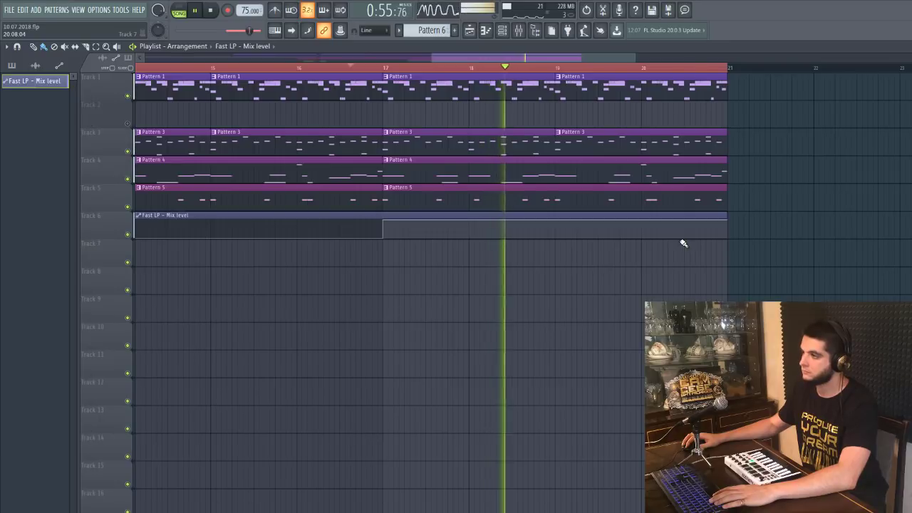
{"action": "key", "text": "space"}
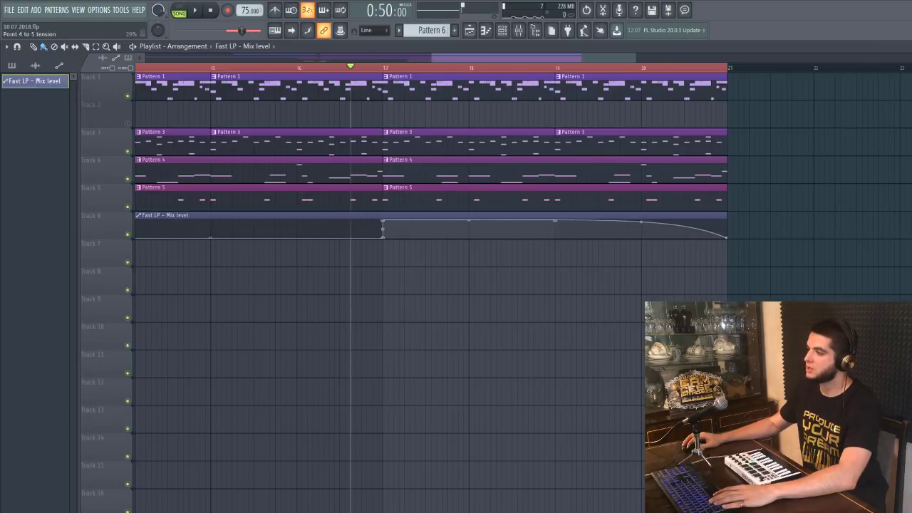
Step: Audition the curved fade at the end of the Fast LP mix level automation, playing from bar 19
{"action": "left_click", "coordinate": [559, 72]}
{"action": "key", "text": "space"}
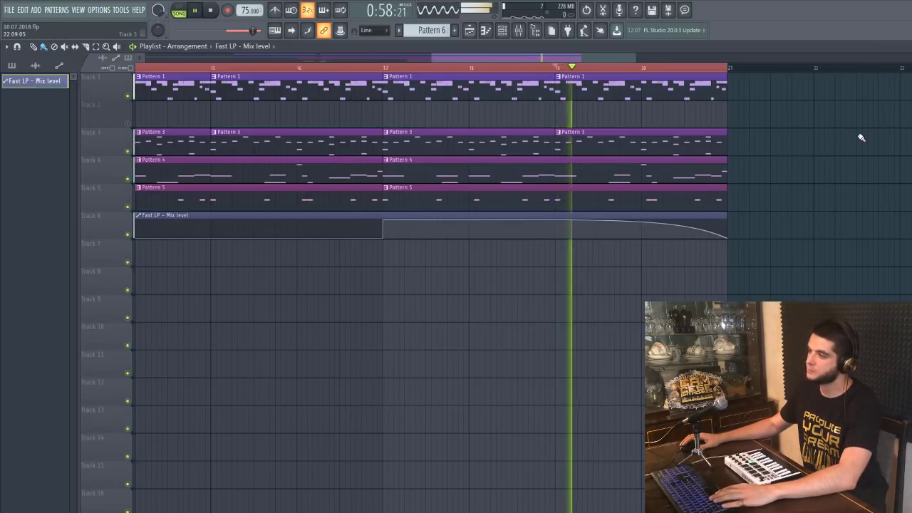
{"action": "scroll", "coordinate": [730, 233], "scroll_direction": "down", "scroll_amount": 2}
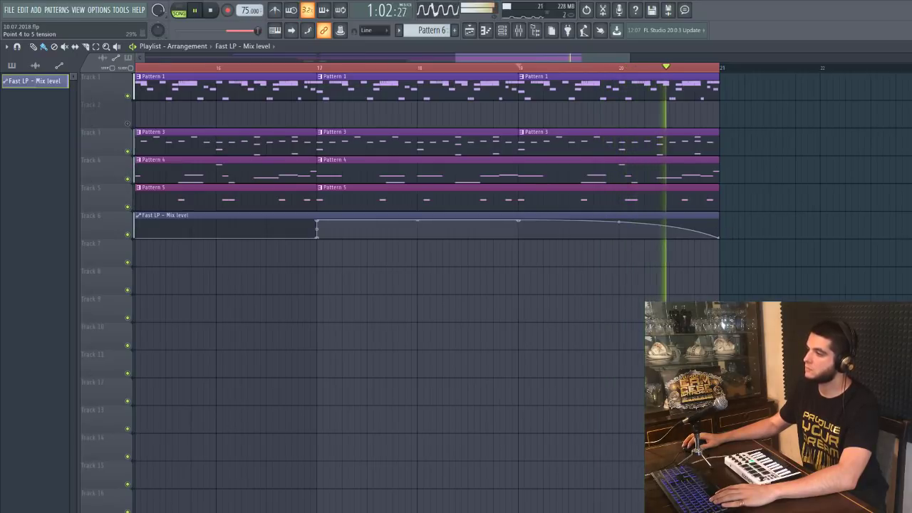
{"action": "key", "text": "space"}
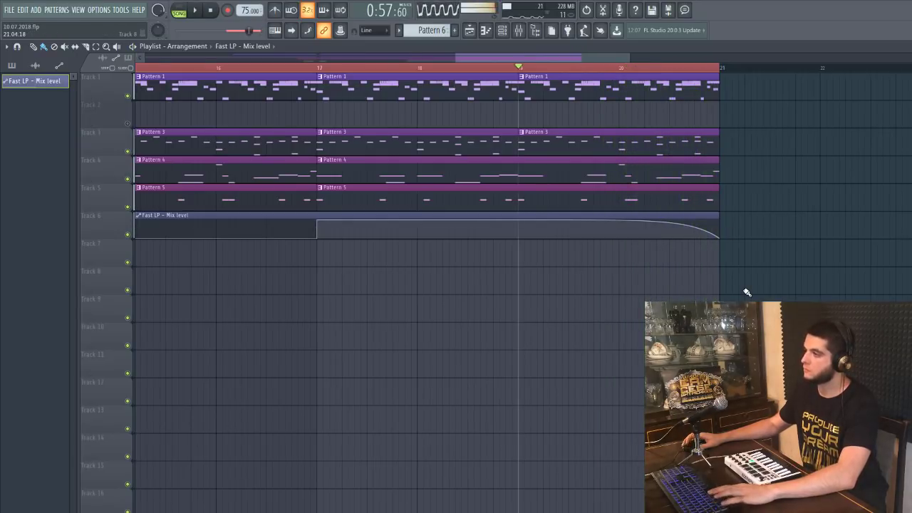
{"action": "scroll", "coordinate": [786, 249], "scroll_direction": "up", "scroll_amount": 3}
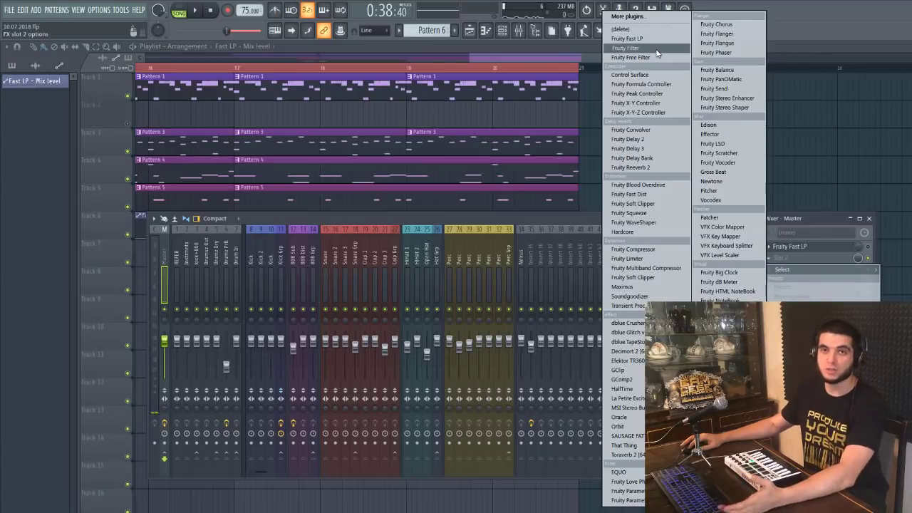
Step: Add Fruity Filter to slot 2 of the master and load its Party next door preset
{"action": "left_click", "coordinate": [656, 49]}
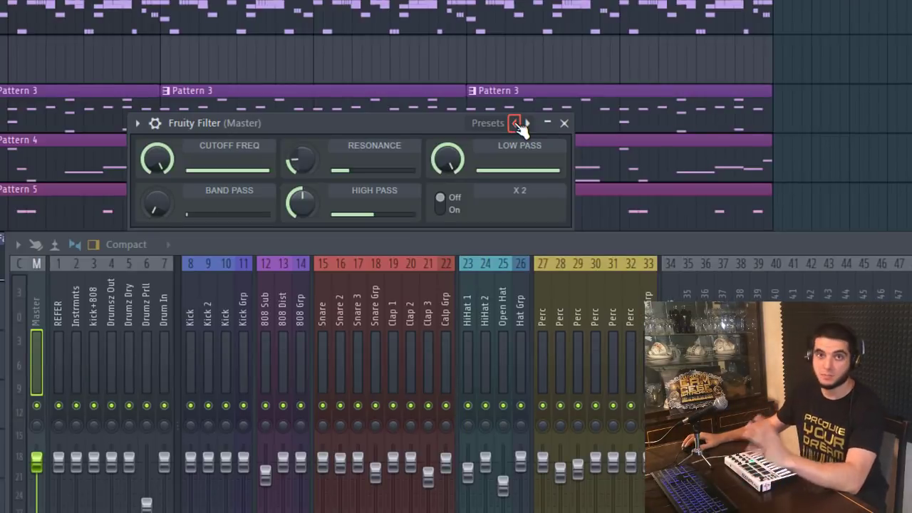
{"action": "right_click", "coordinate": [515, 124]}
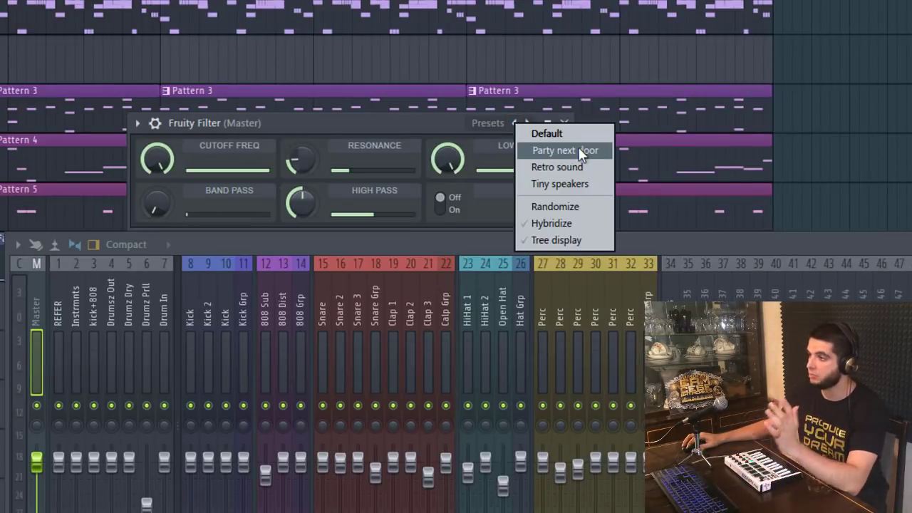
{"action": "left_click", "coordinate": [580, 151]}
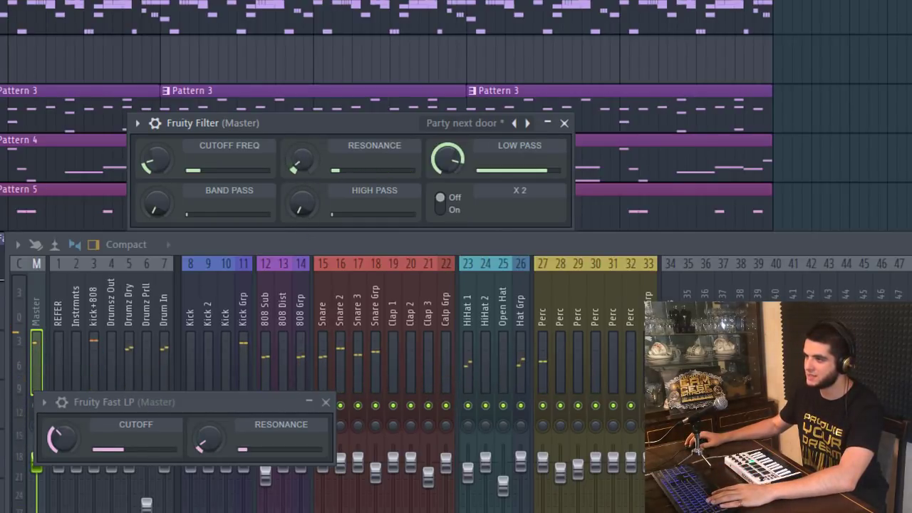
Step: Set the Fruity Filter low pass to maximum and fine-tune its cutoff frequency to a low value during playback
{"action": "left_click_drag", "start_coordinate": [156, 158], "coordinate": [155, 148]}
{"action": "left_click_drag", "start_coordinate": [448, 158], "coordinate": [448, 139]}
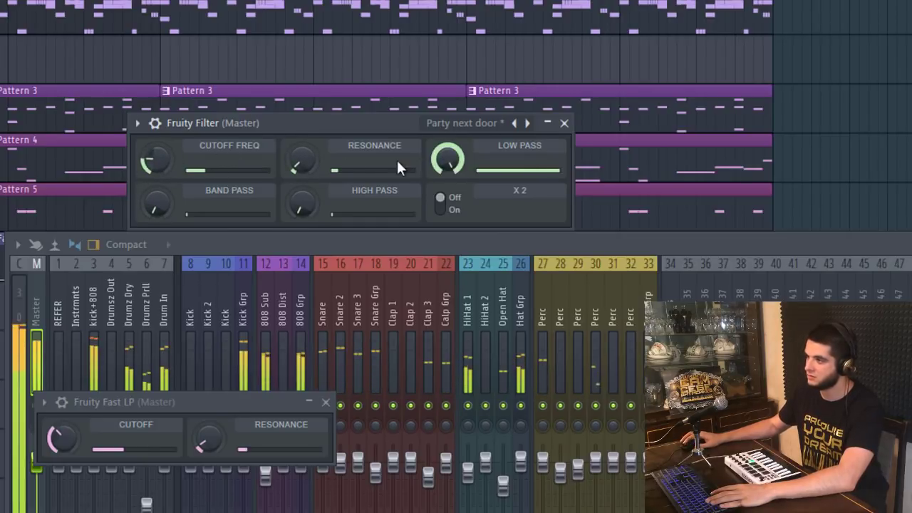
{"action": "left_click_drag", "start_coordinate": [156, 159], "coordinate": [155, 163]}
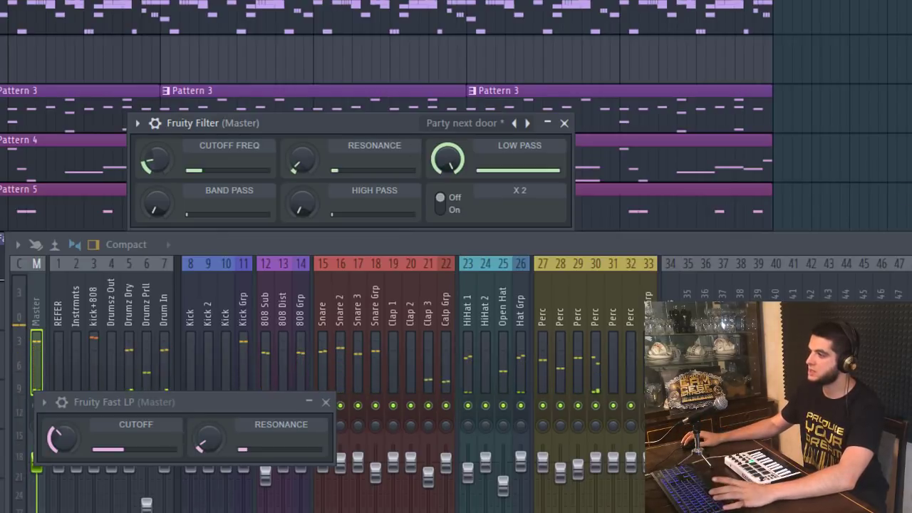
{"action": "key", "text": "Escape"}
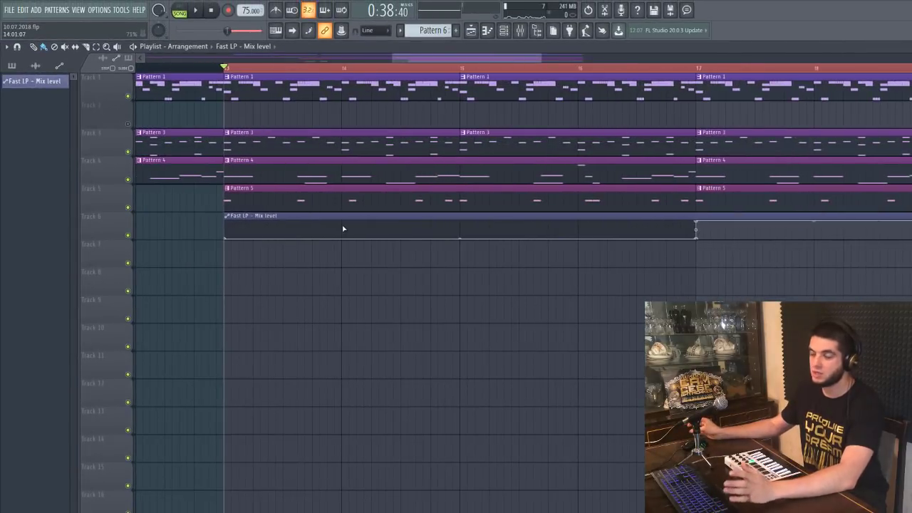
Step: Add Fruity Free Filter to slot 3 of the master and load its Sub-Woofer pass preset
{"action": "left_click", "coordinate": [521, 31]}
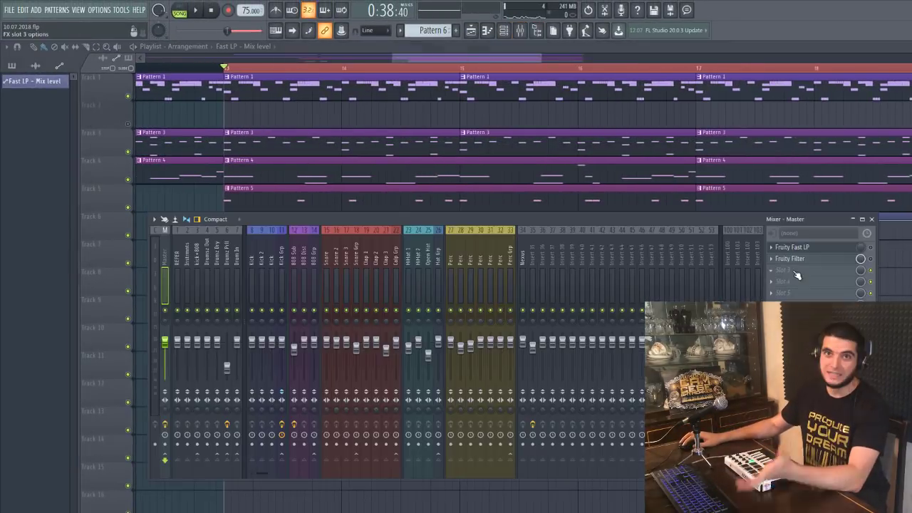
{"action": "left_click", "coordinate": [796, 273]}
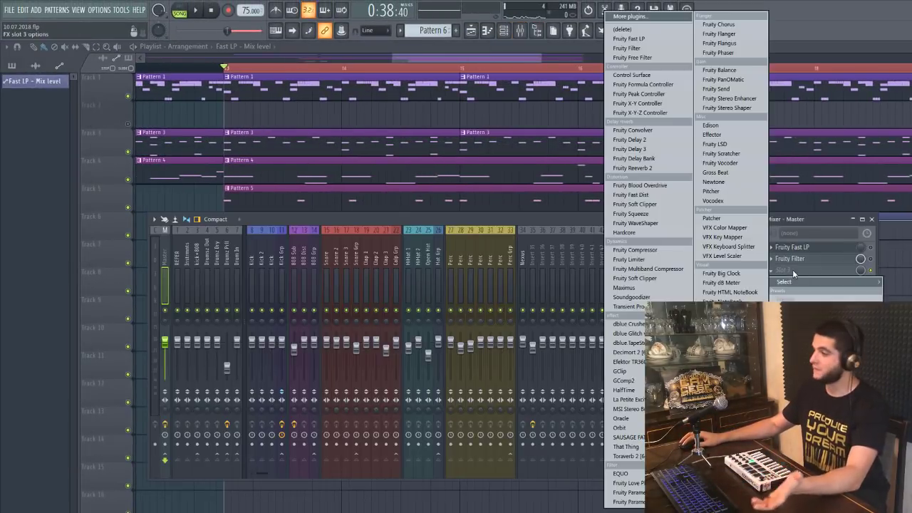
{"action": "left_click", "coordinate": [655, 57]}
{"action": "left_click", "coordinate": [381, 201]}
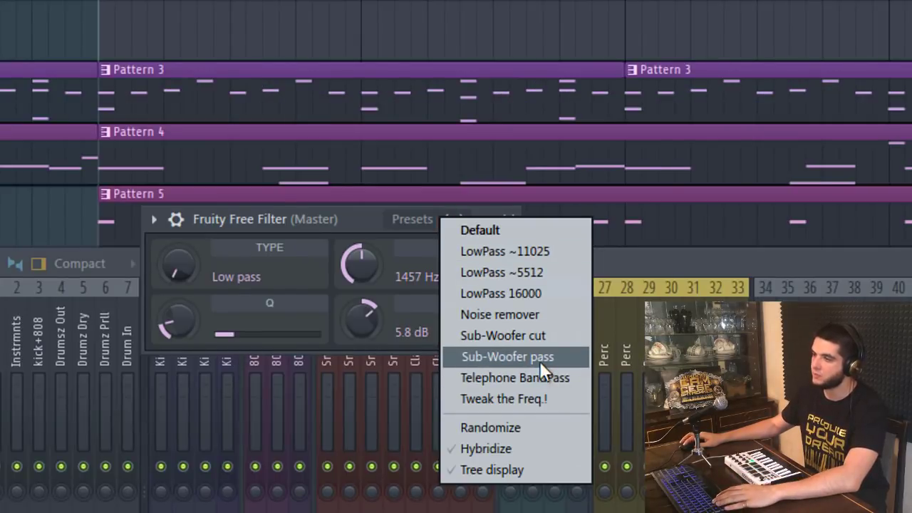
{"action": "left_click", "coordinate": [539, 357]}
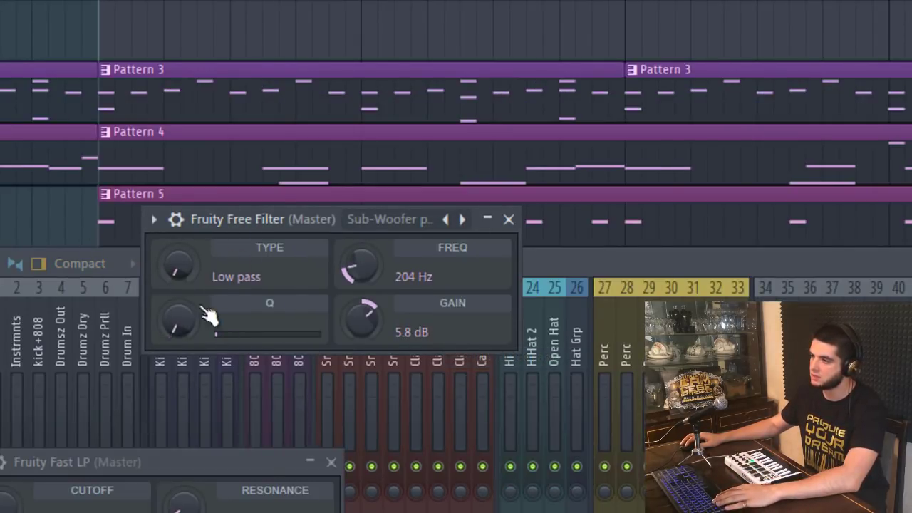
Step: Raise the Free Filter frequency to about 301 Hz with a slight Q increase, audition it, and close the open filter windows
{"action": "left_click_drag", "start_coordinate": [351, 281], "coordinate": [351, 274]}
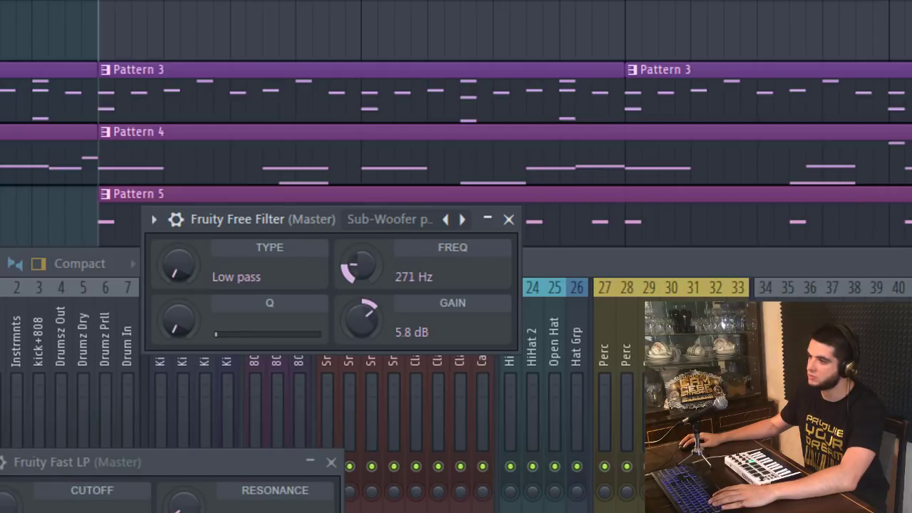
{"action": "key", "text": "space"}
{"action": "left_click_drag", "start_coordinate": [178, 324], "coordinate": [179, 320]}
{"action": "key", "text": "space"}
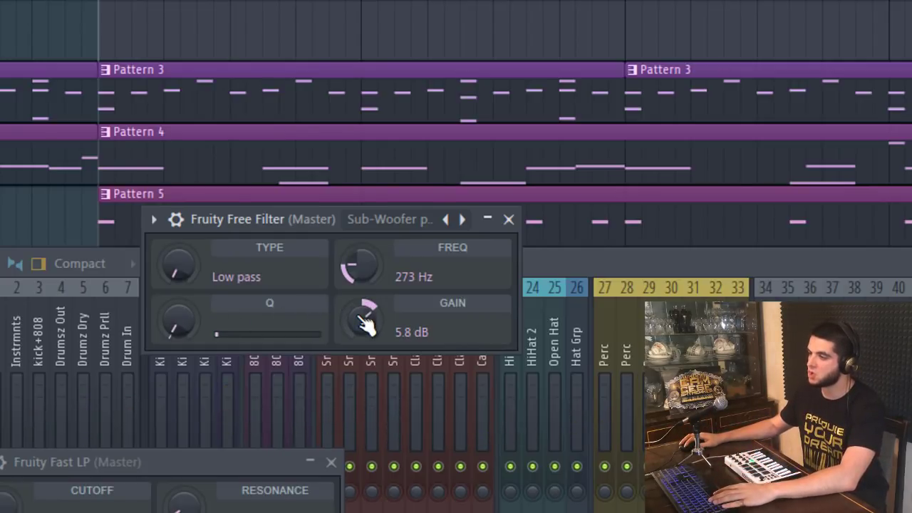
{"action": "key", "text": "space"}
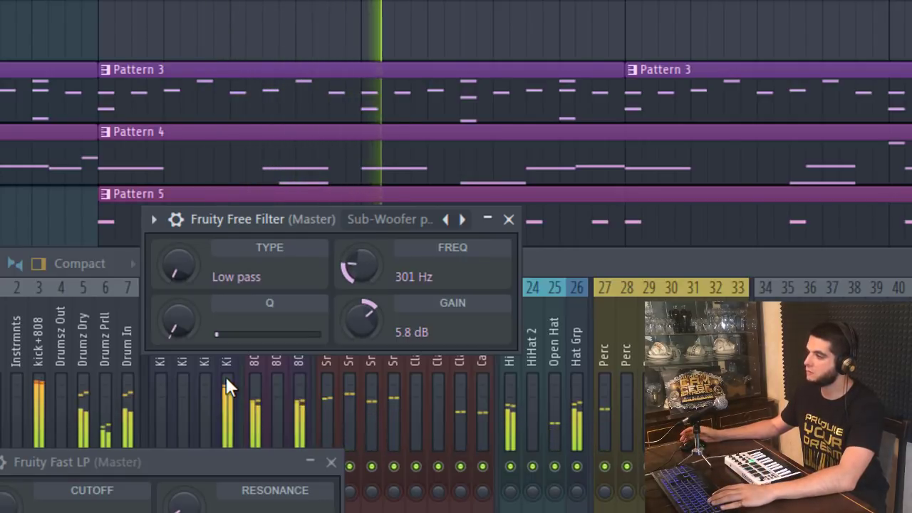
{"action": "left_click", "coordinate": [332, 463]}
{"action": "left_click", "coordinate": [508, 220]}
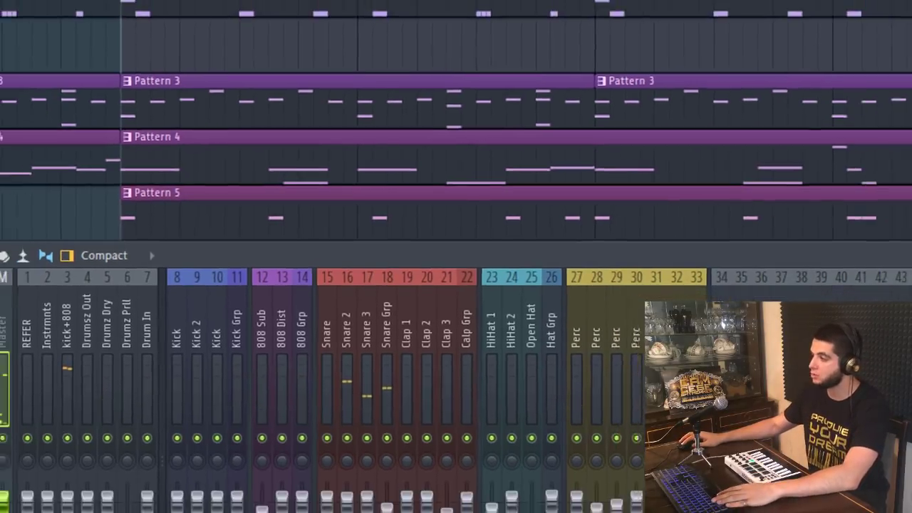
Step: Add Fruity parametric EQ 2 to slot 4 of the master
{"action": "left_click", "coordinate": [814, 289]}
{"action": "mouse_move", "coordinate": [845, 296]}
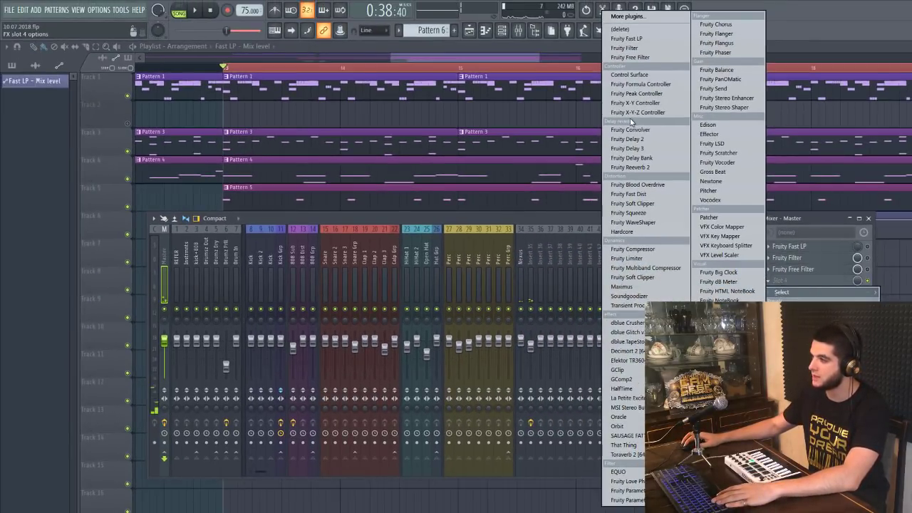
{"action": "left_click", "coordinate": [627, 500]}
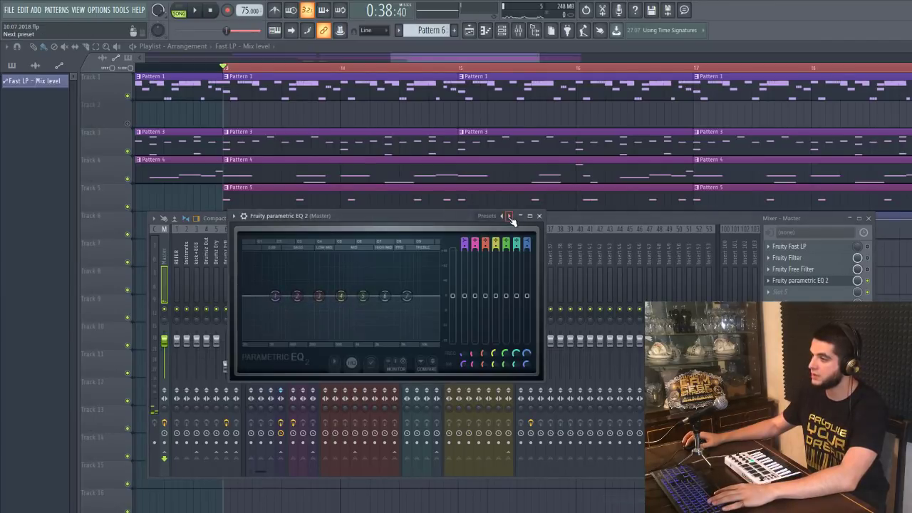
Step: Load the EQ's 20Hz + 18kHz cut preset and lower the band 7 low-pass frequency to about 441 Hz during playback
{"action": "left_click", "coordinate": [509, 217]}
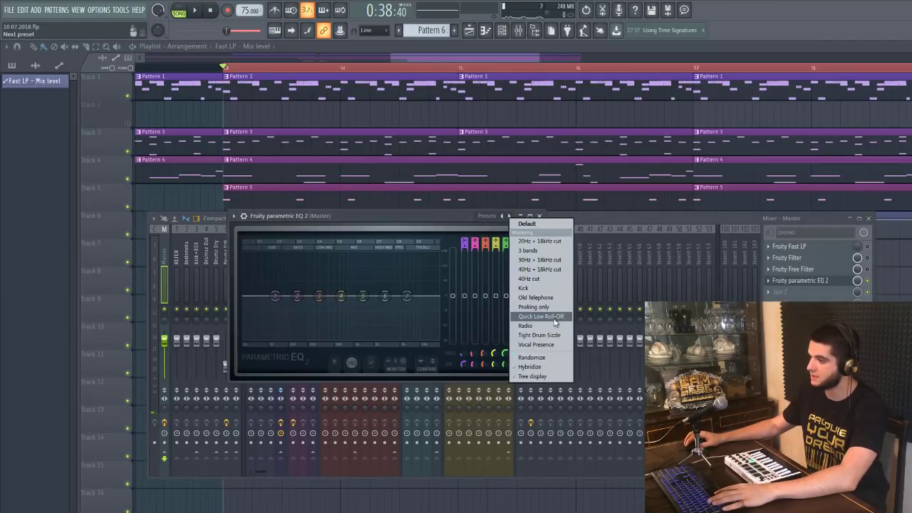
{"action": "left_click", "coordinate": [553, 243]}
{"action": "left_click_drag", "start_coordinate": [533, 349], "coordinate": [533, 367]}
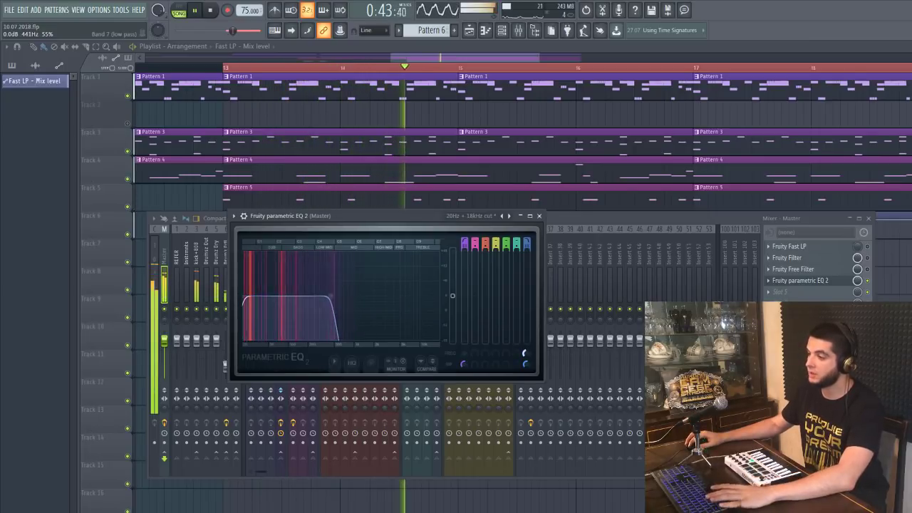
{"action": "key", "text": "space"}
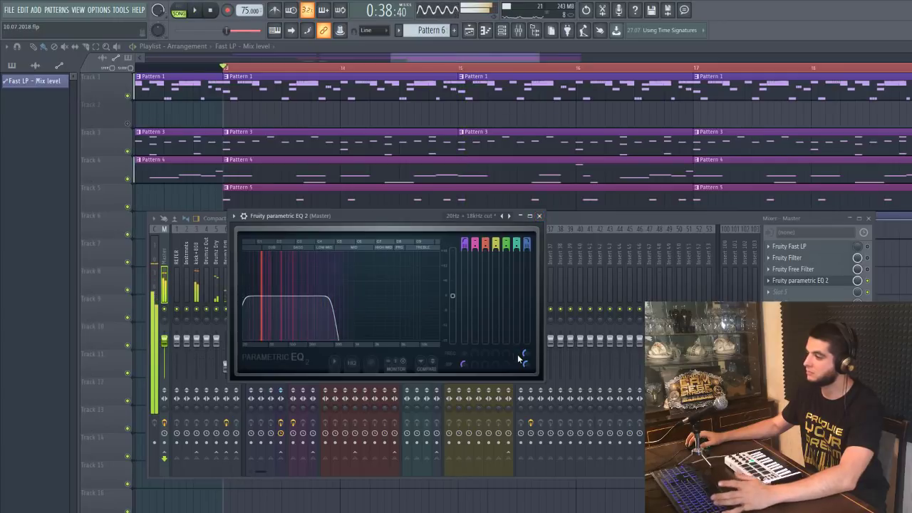
Step: Create an automation clip for the EQ's band 7 frequency, move it to Track 7, and audition its sweep from bar 17
{"action": "right_click", "coordinate": [525, 354]}
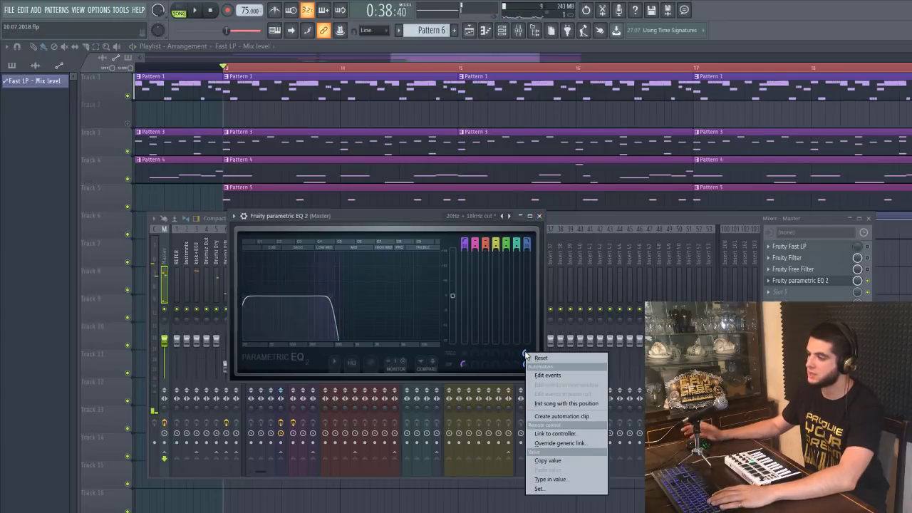
{"action": "left_click", "coordinate": [562, 416]}
{"action": "left_click_drag", "start_coordinate": [343, 104], "coordinate": [340, 242]}
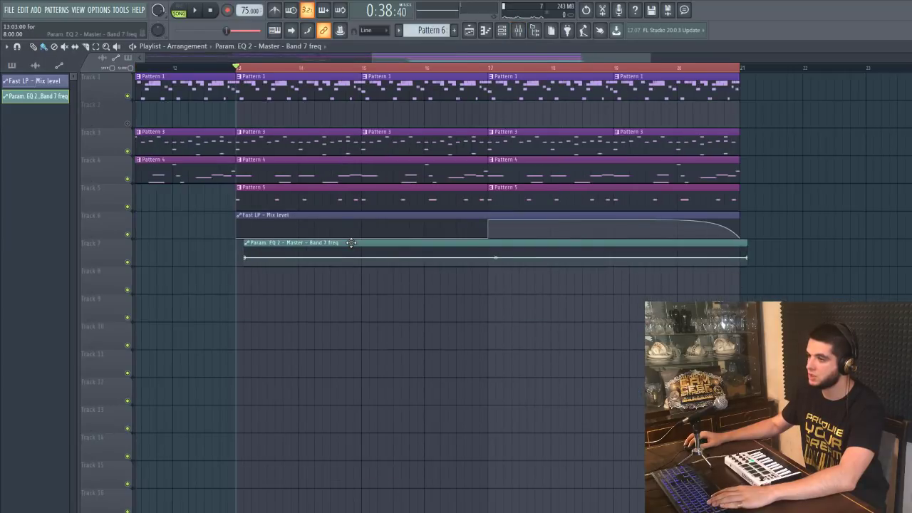
{"action": "key", "text": "space"}
{"action": "key", "text": "space"}
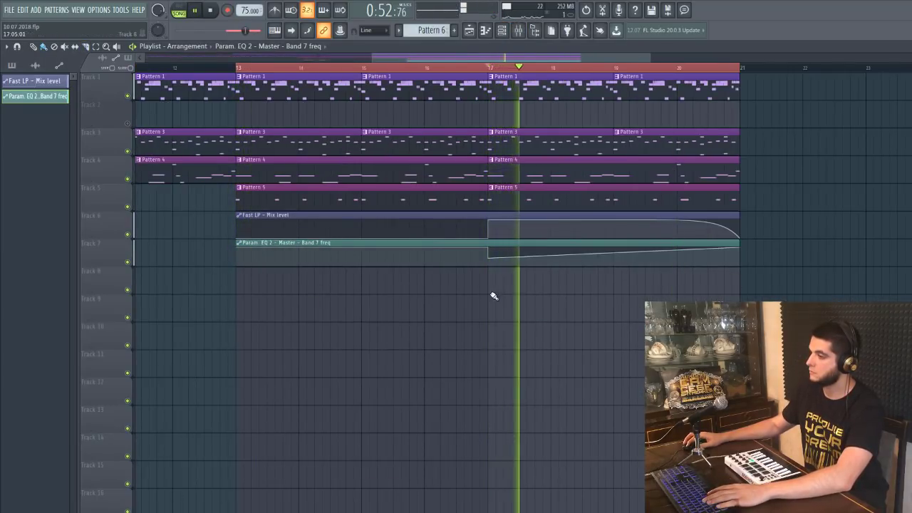
Step: Lower the EQ band 7 automation point at bar 17 to about 29%, add a curve point just after bar 20, and audition the sweep
{"action": "left_click_drag", "start_coordinate": [491, 259], "coordinate": [491, 261]}
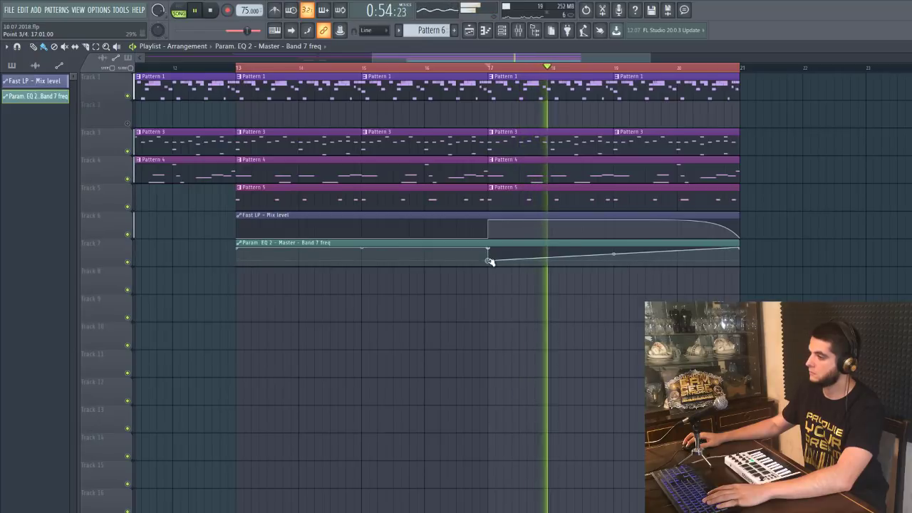
{"action": "right_click", "coordinate": [639, 255]}
{"action": "left_click_drag", "start_coordinate": [643, 255], "coordinate": [686, 260]}
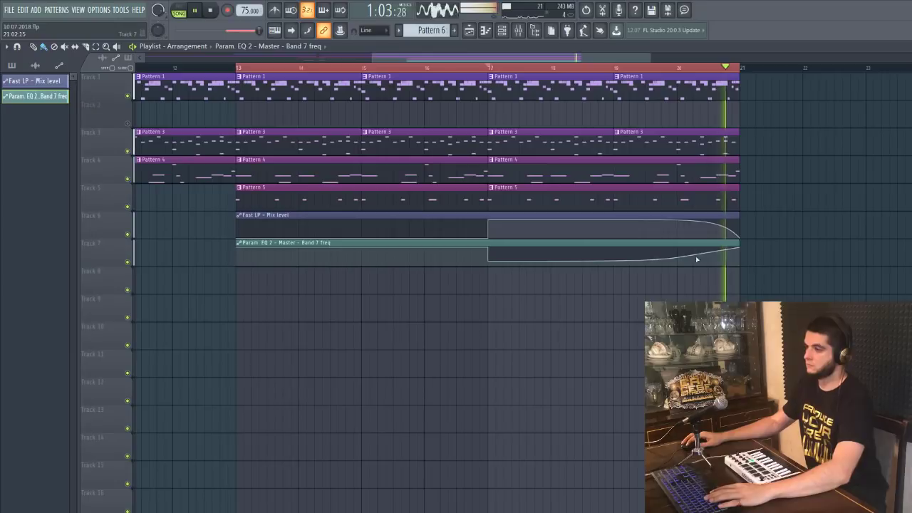
{"action": "key", "text": "space"}
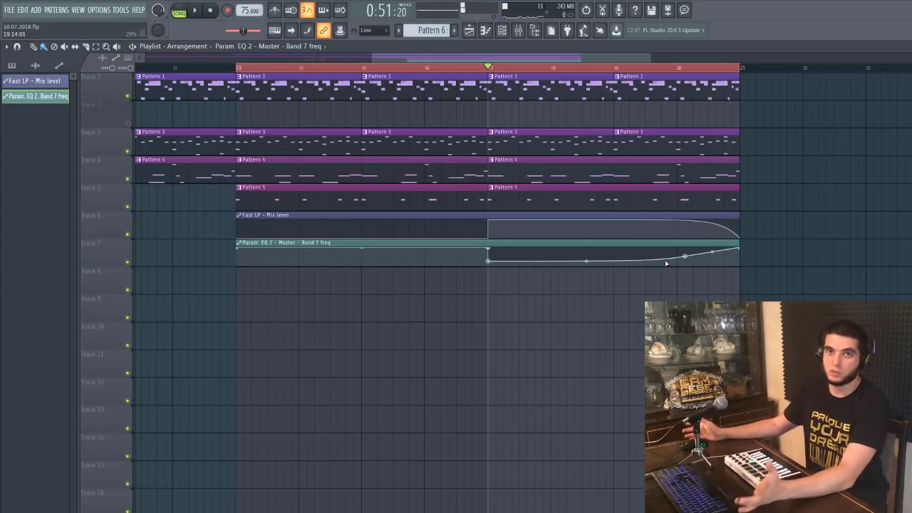
Step: Add Fruity Love Philter to slot 5 of the master and move its window clear of the playlist's left edge
{"action": "left_click", "coordinate": [519, 31]}
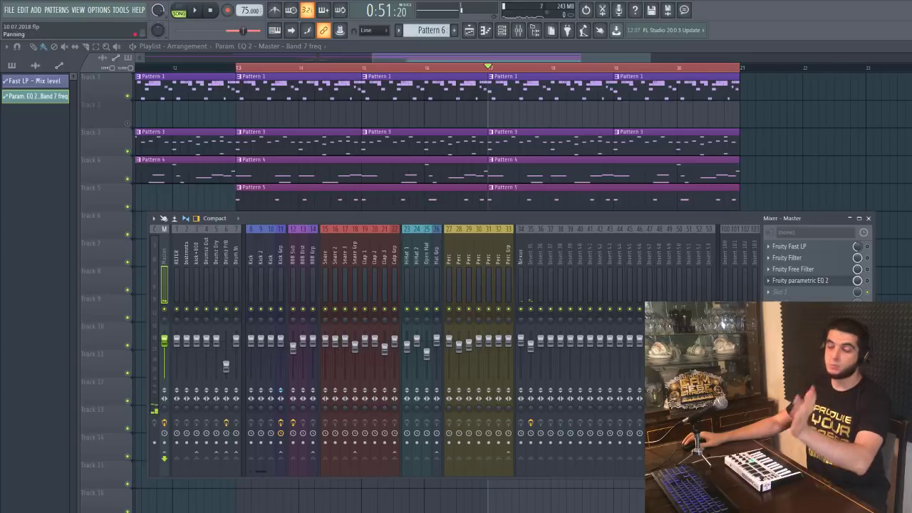
{"action": "left_click", "coordinate": [797, 293]}
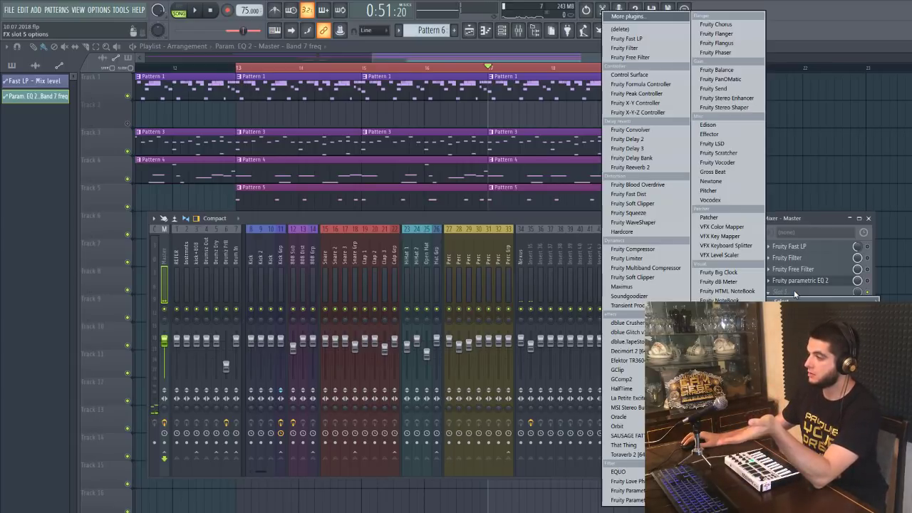
{"action": "left_click", "coordinate": [627, 481]}
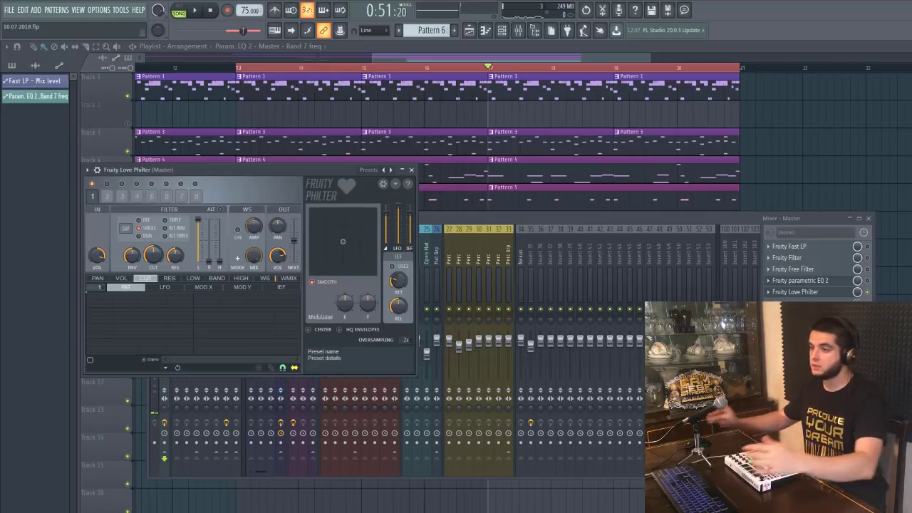
{"action": "left_click_drag", "start_coordinate": [274, 171], "coordinate": [389, 172]}
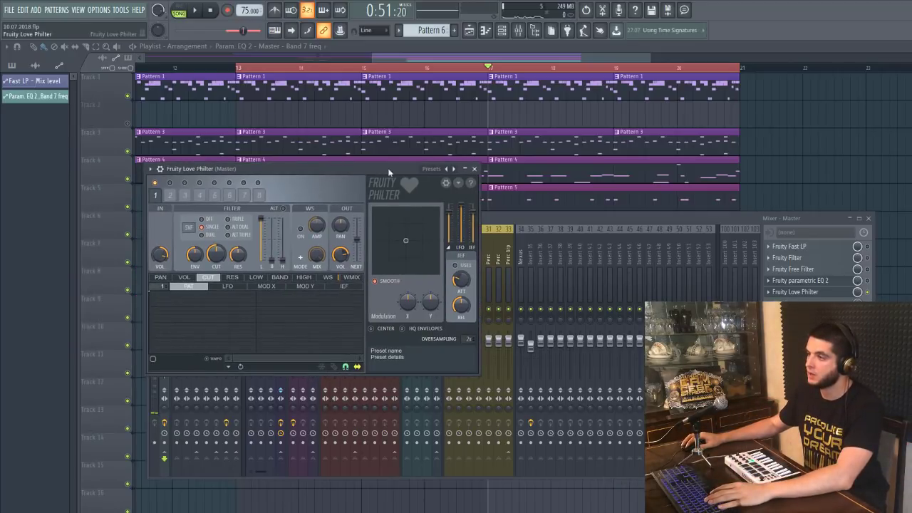
Step: Load Love Philter's Simple triangle lowpass LFO preset and audition it repeatedly from bar 17
{"action": "right_click", "coordinate": [456, 171]}
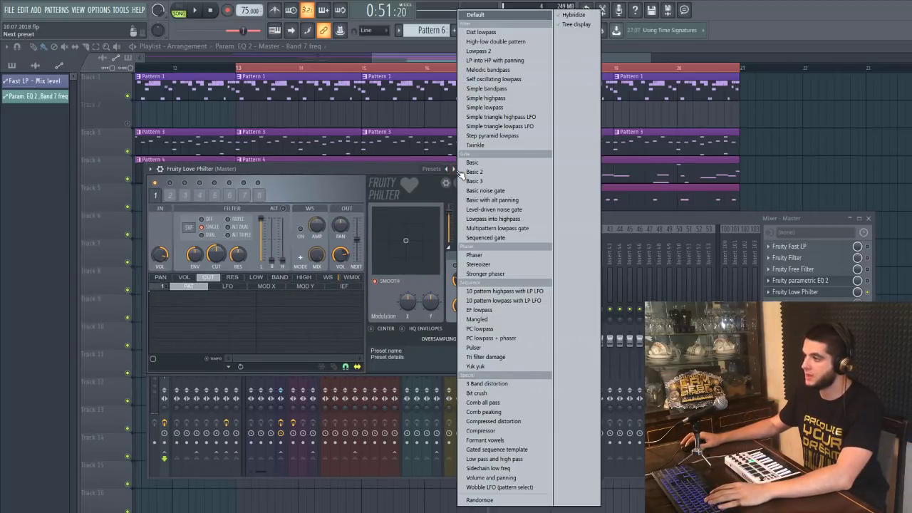
{"action": "left_click", "coordinate": [531, 127]}
{"action": "key", "text": "space"}
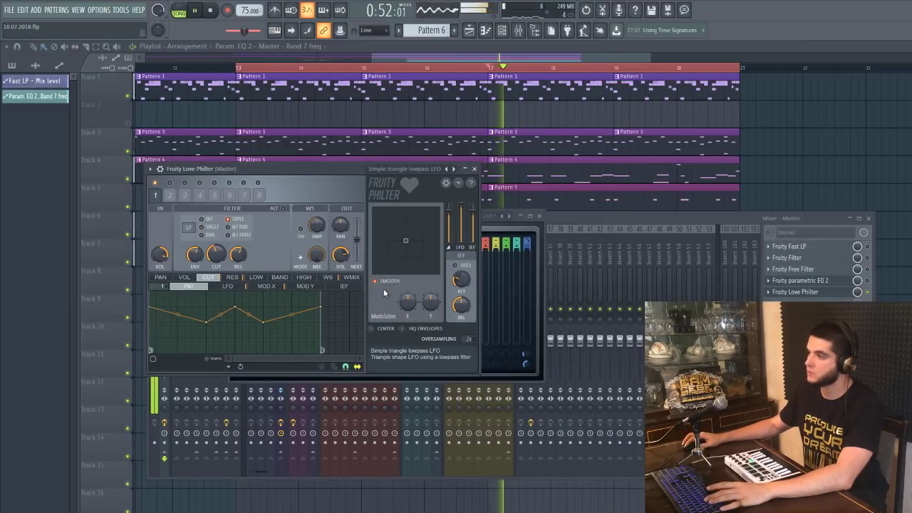
{"action": "key", "text": "space"}
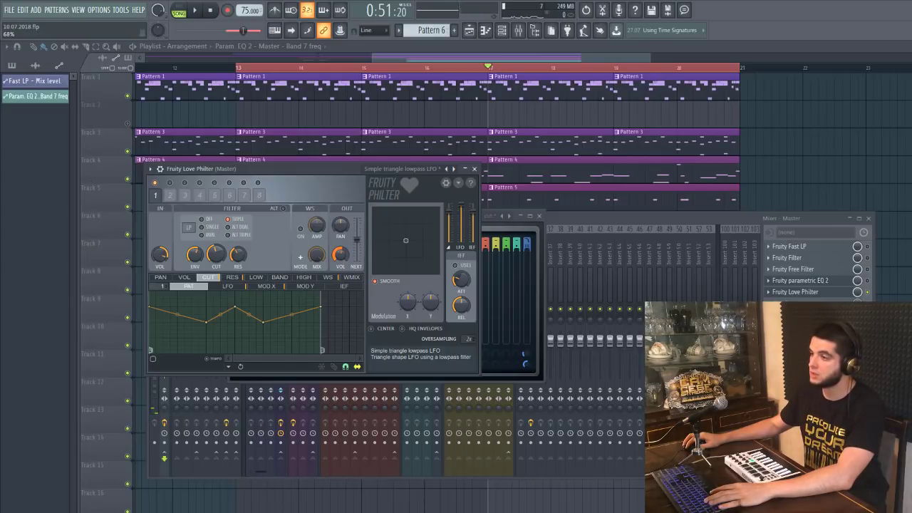
{"action": "key", "text": "space"}
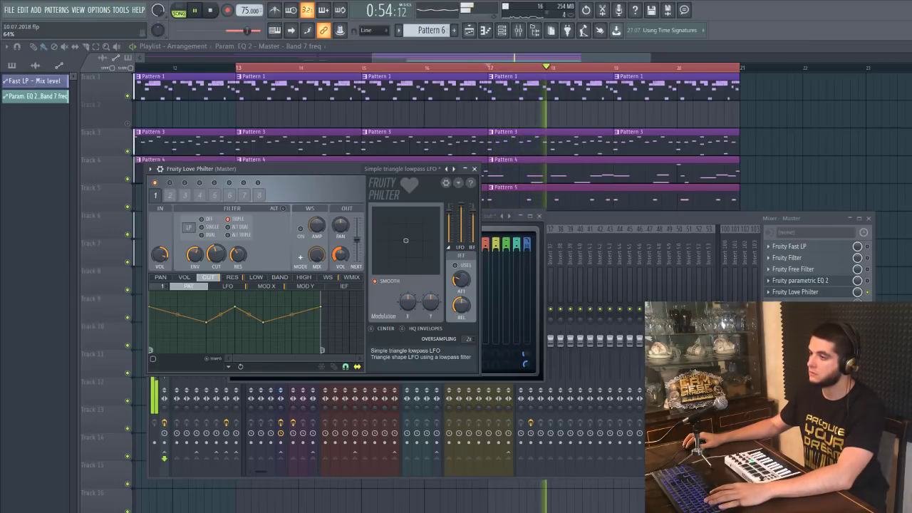
{"action": "key", "text": "space"}
{"action": "key", "text": "space"}
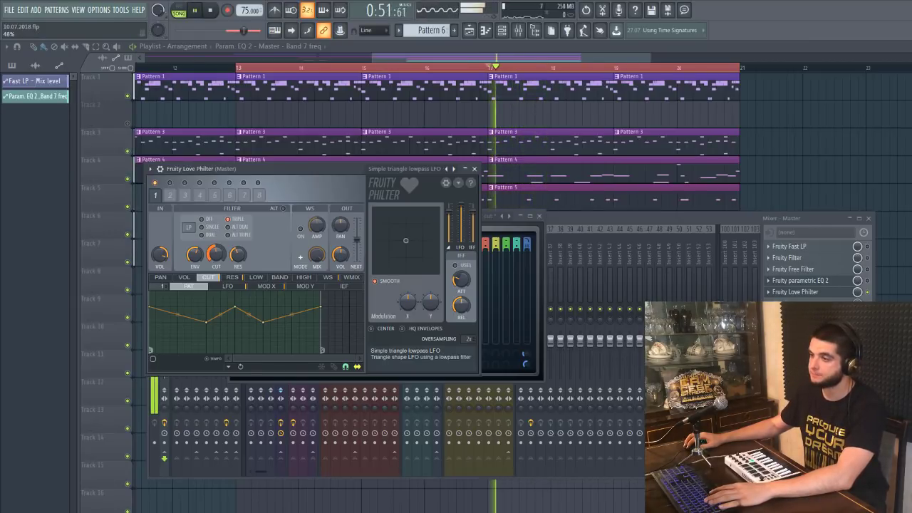